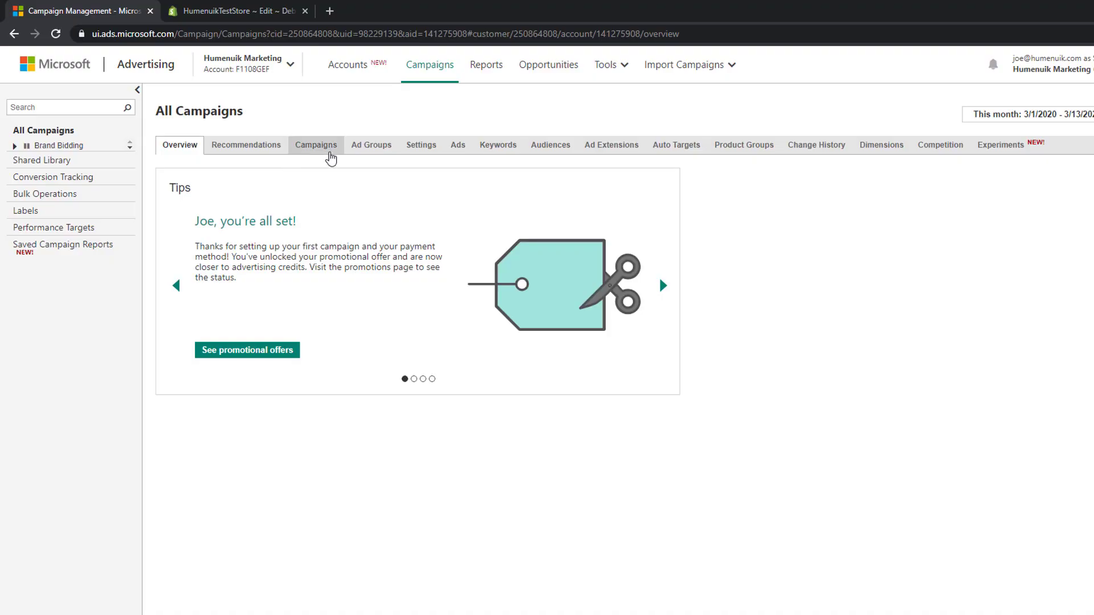
Step: From the Campaigns list, create a new campaign and choose its goal to reach Campaign settings
{"action": "left_click", "coordinate": [330, 149]}
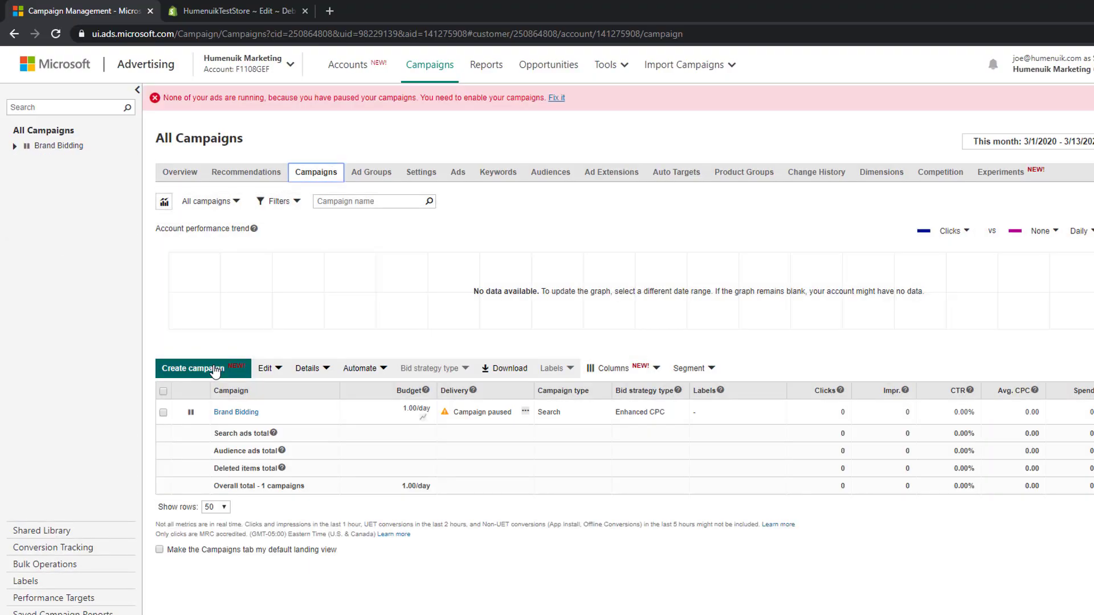
{"action": "left_click", "coordinate": [209, 370]}
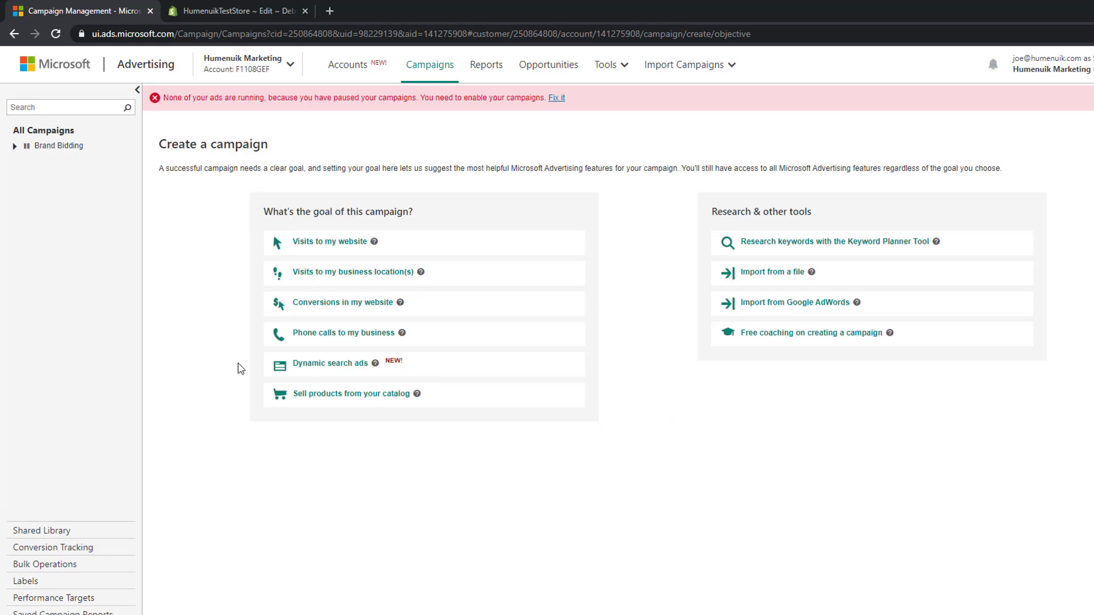
{"action": "left_click", "coordinate": [350, 310]}
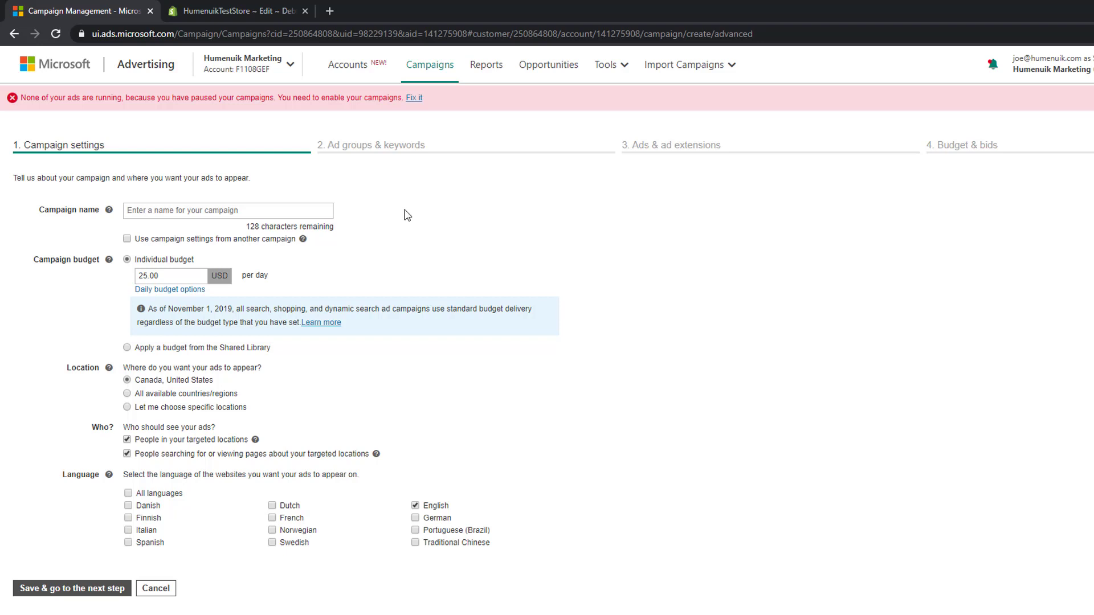
Step: Name the campaign 'Indestructible Dog Toys'
{"action": "left_click", "coordinate": [274, 211]}
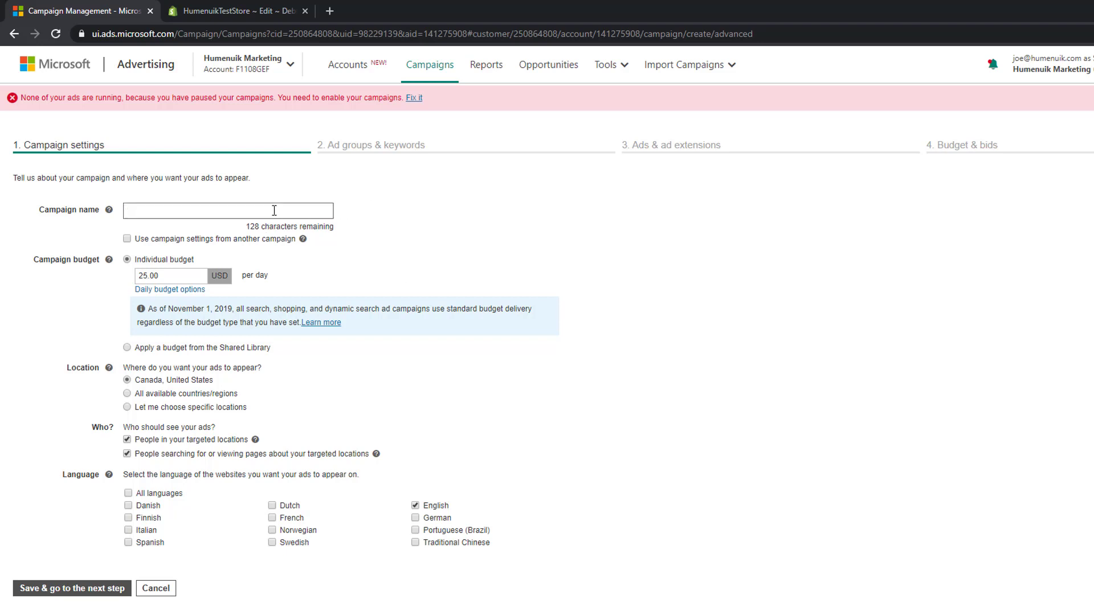
{"action": "type", "text": "Indestructible Dog Toys"}
{"action": "key", "text": "Tab"}
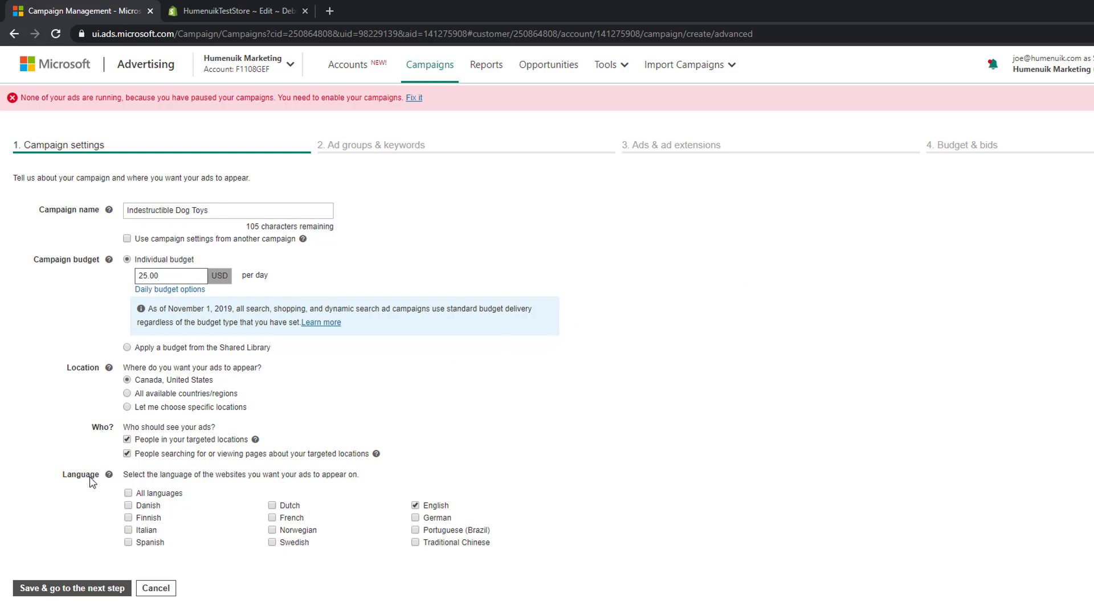
Step: Target only people located in the United States as a specific location
{"action": "left_click", "coordinate": [127, 455]}
{"action": "left_click", "coordinate": [127, 407]}
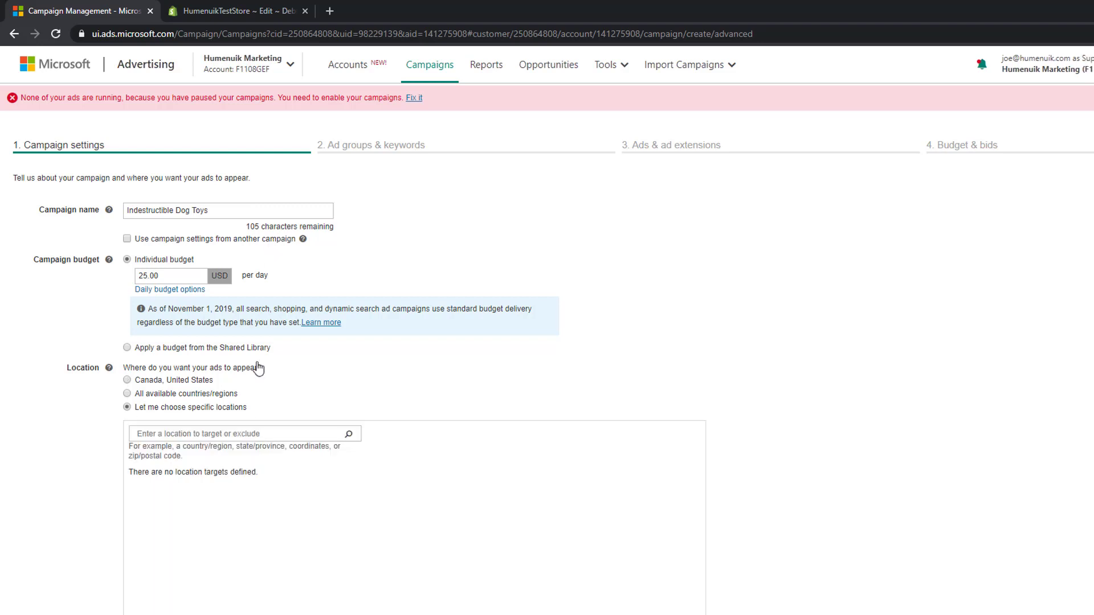
{"action": "left_click", "coordinate": [221, 434]}
{"action": "type", "text": "United States"}
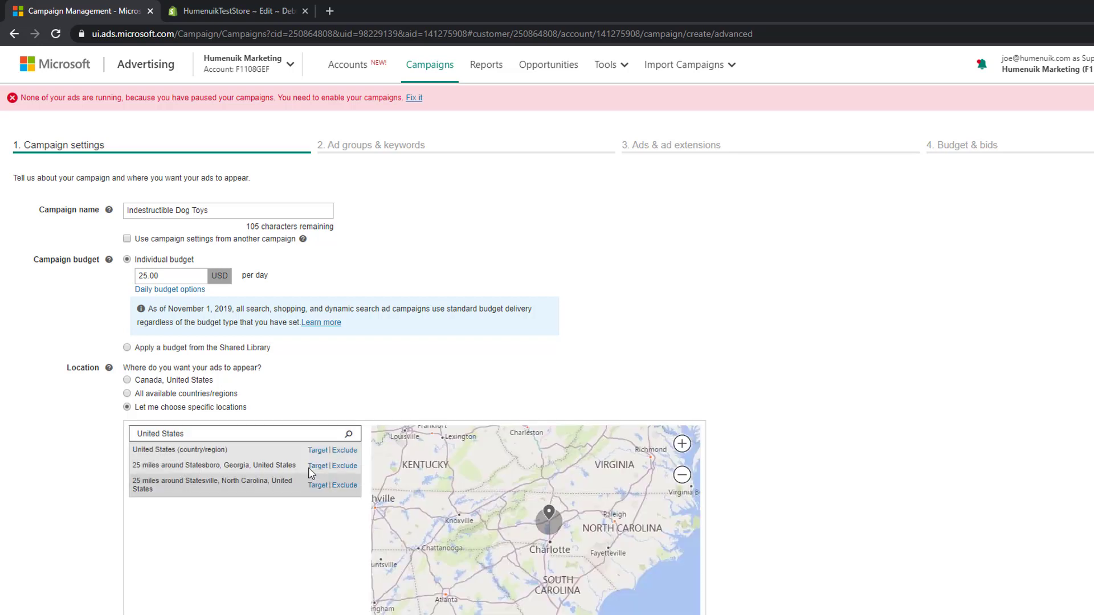
{"action": "left_click", "coordinate": [317, 450]}
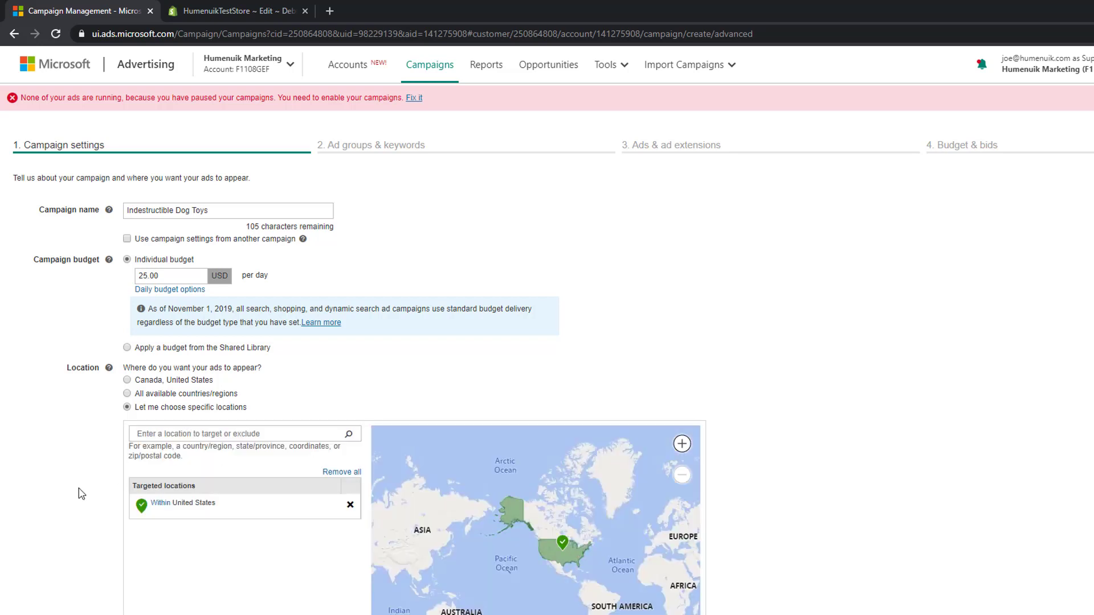
{"action": "scroll", "coordinate": [85, 491], "scroll_direction": "down", "scroll_amount": 6}
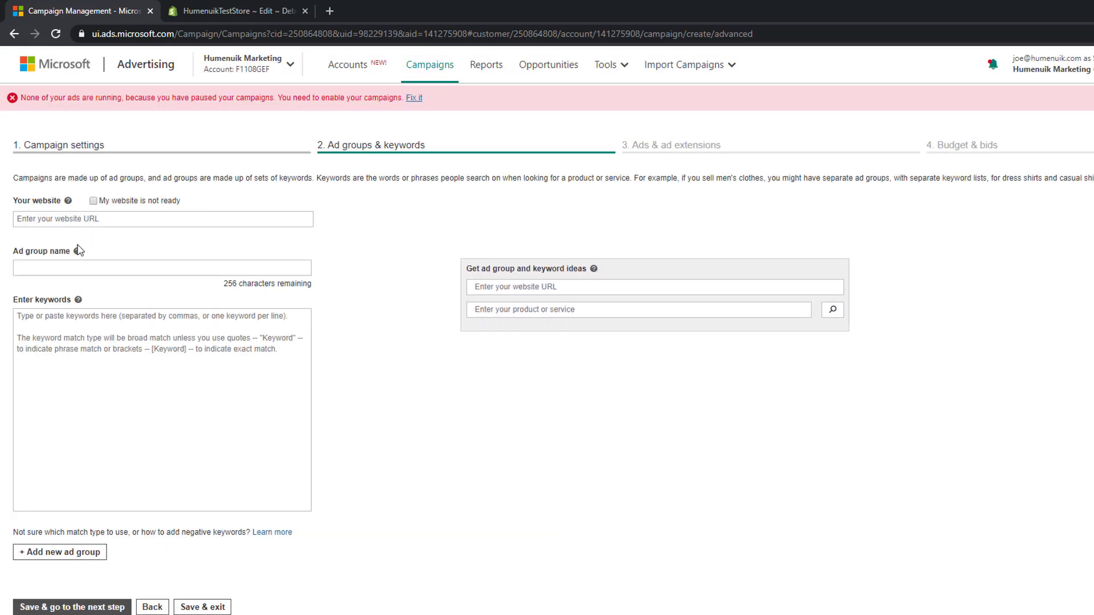
{"action": "left_click", "coordinate": [75, 220]}
{"action": "type", "text": "www.humenuik.com"}
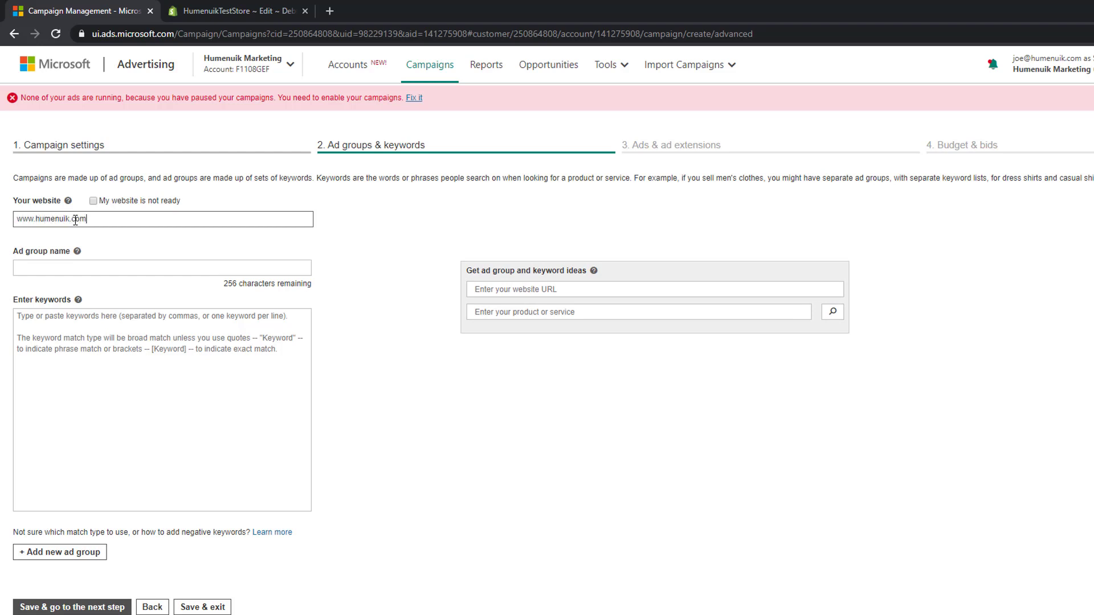
{"action": "left_click", "coordinate": [156, 266]}
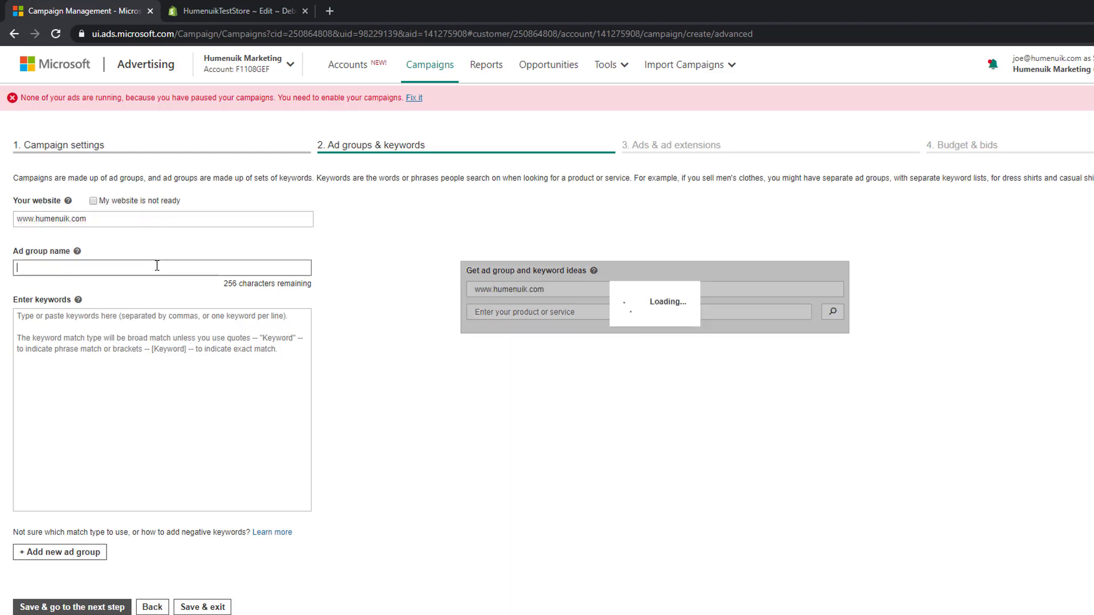
{"action": "type", "text": "Indestru"}
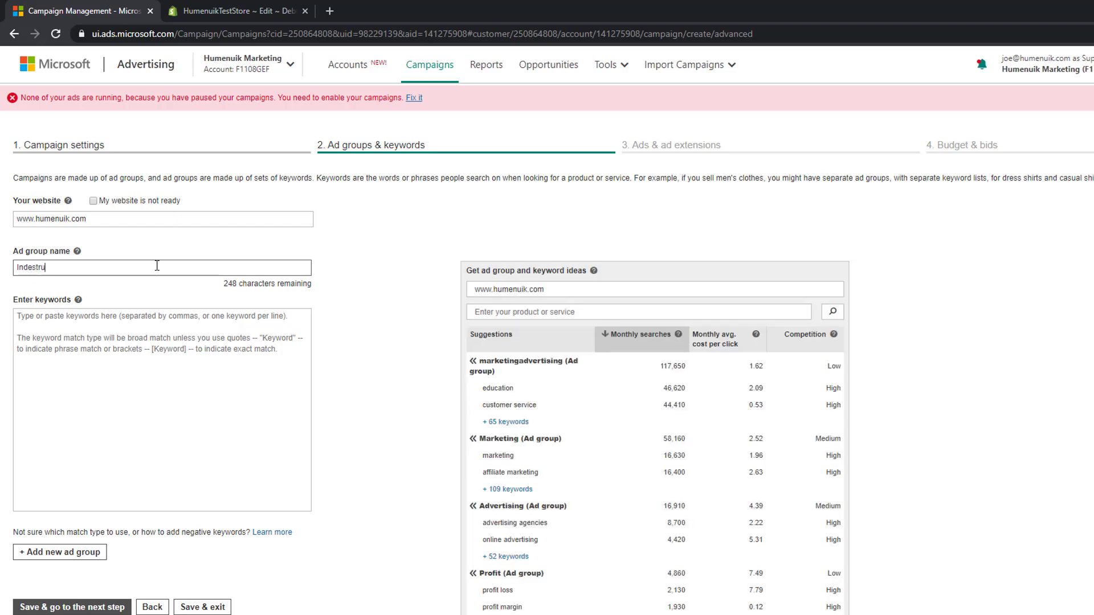
{"action": "type", "text": "ctible Dog Toys"}
Step: Get keyword ideas using the ad group name 'Indestructible Dog Toys' as the product
{"action": "key", "text": "ctrl+a"}
{"action": "key", "text": "ctrl+c"}
{"action": "left_click", "coordinate": [544, 313]}
{"action": "key", "text": "ctrl+v"}
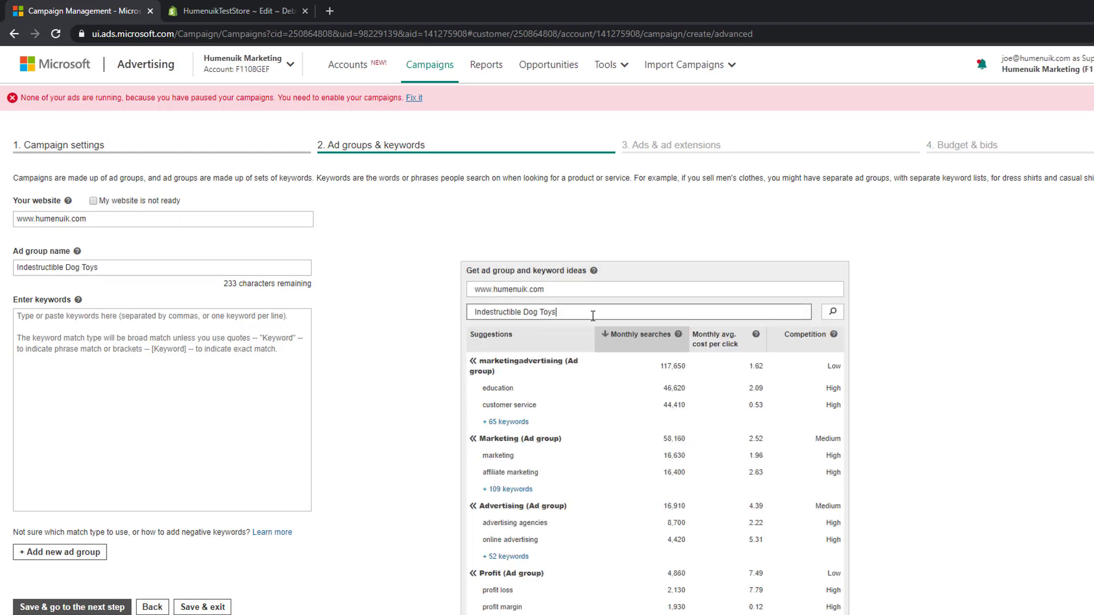
{"action": "key", "text": "Return"}
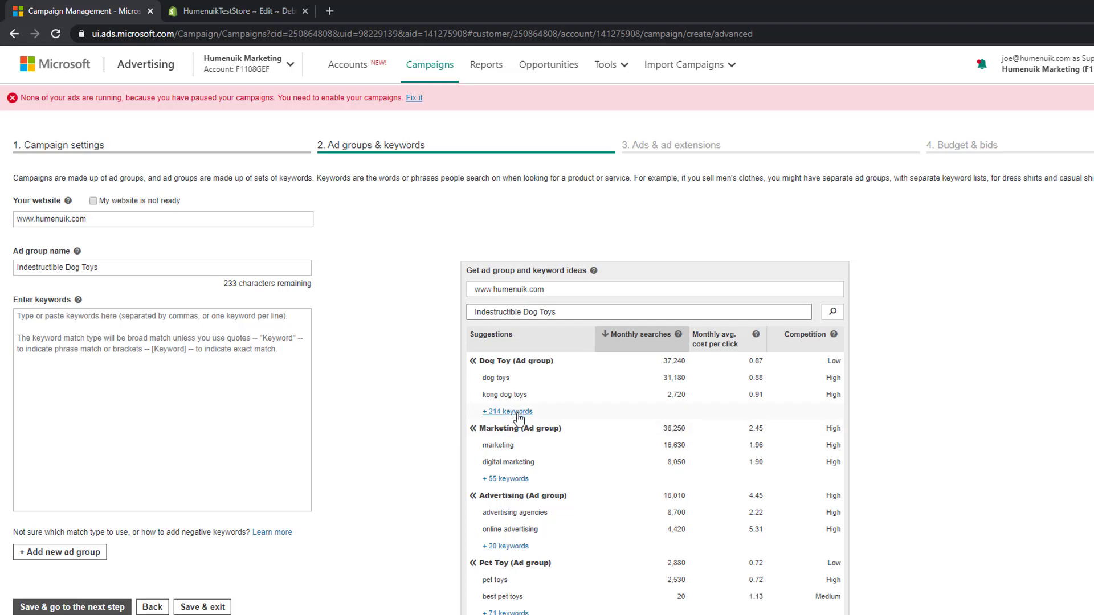
Step: Review the full Dog Toy keyword suggestion list, then close it
{"action": "left_click", "coordinate": [518, 414]}
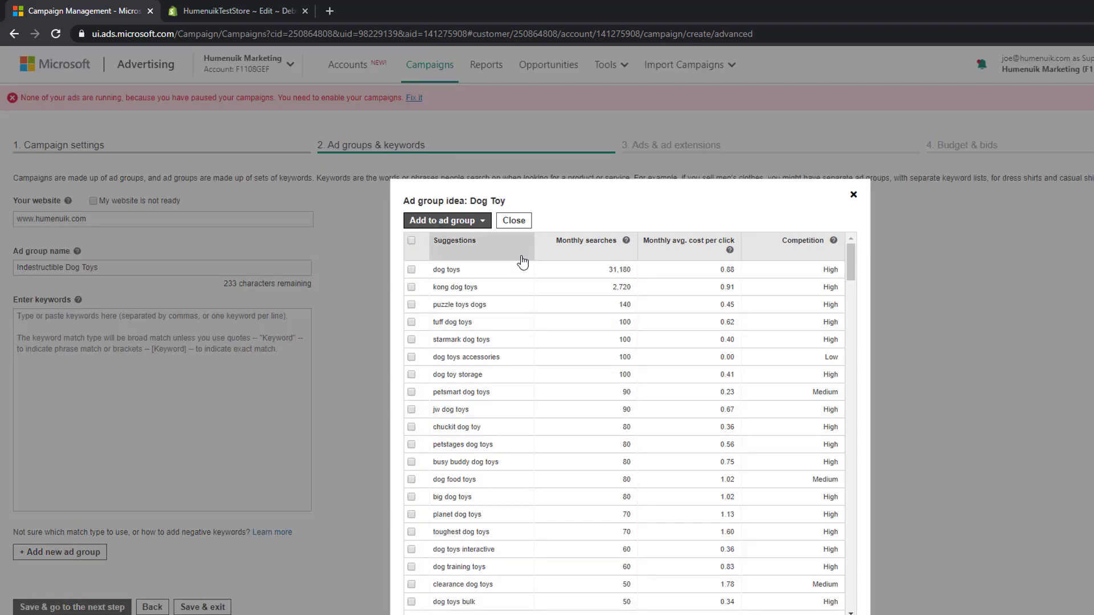
{"action": "scroll", "coordinate": [846, 342], "scroll_direction": "down", "scroll_amount": 20}
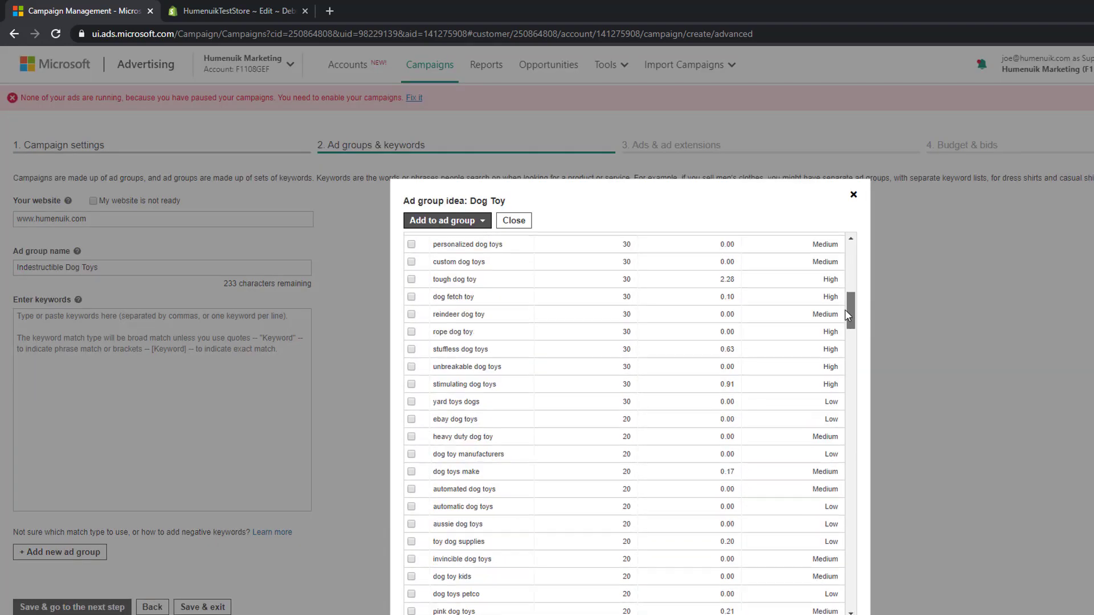
{"action": "scroll", "coordinate": [846, 379], "scroll_direction": "up", "scroll_amount": 15}
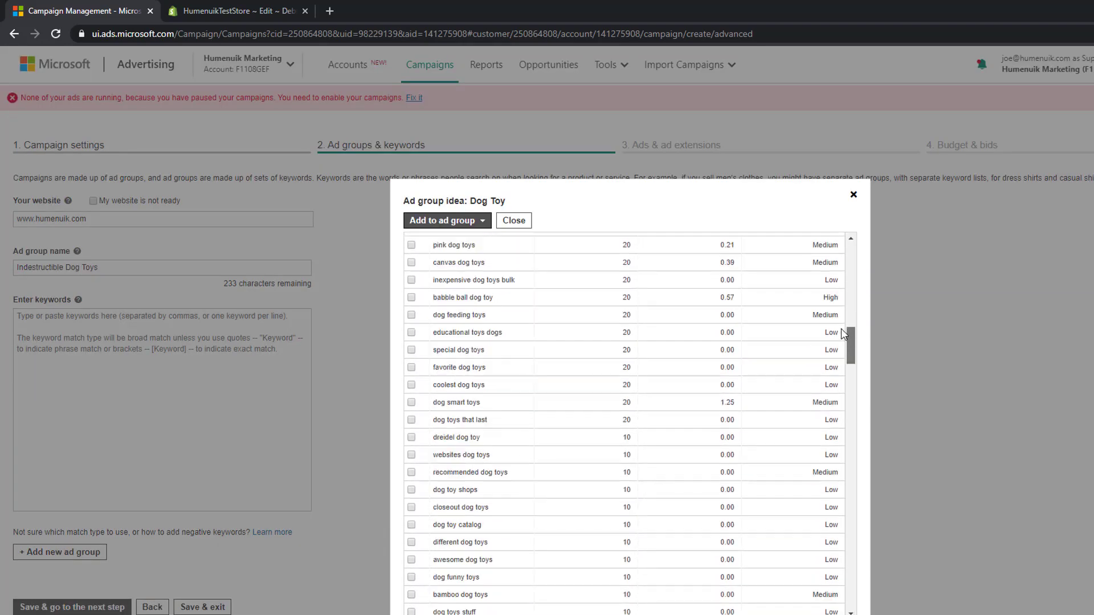
{"action": "scroll", "coordinate": [835, 279], "scroll_direction": "up", "scroll_amount": 5}
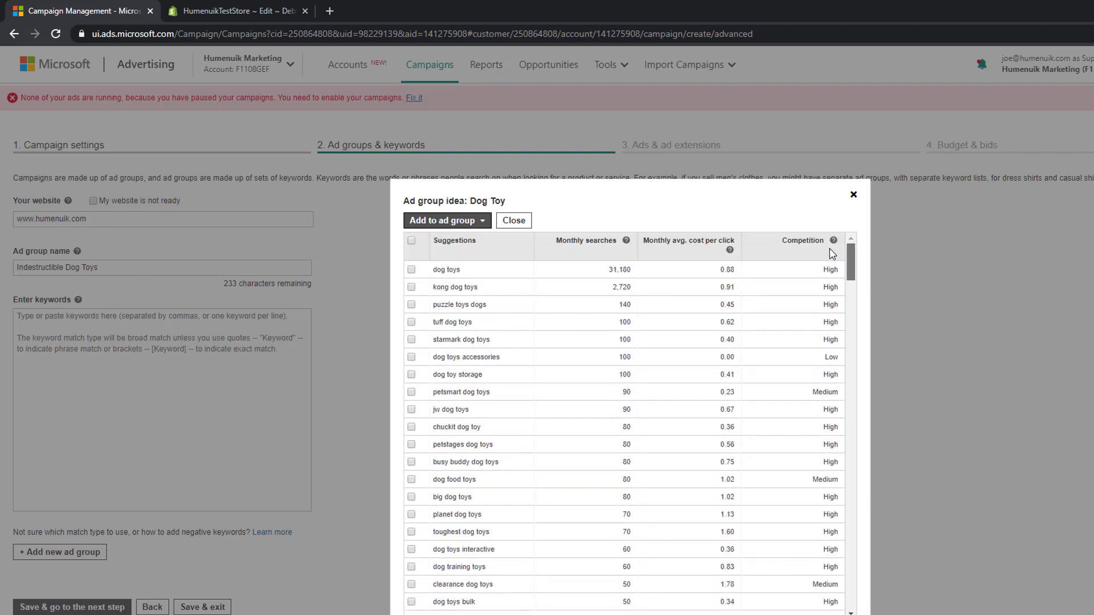
{"action": "left_click", "coordinate": [853, 196]}
{"action": "scroll", "coordinate": [678, 442], "scroll_direction": "down", "scroll_amount": 2}
Step: Enter 'Indestructible Dog Toy' (without the trailing s) as the ad group keyword
{"action": "left_click", "coordinate": [152, 273]}
{"action": "key", "text": "ctrl+v"}
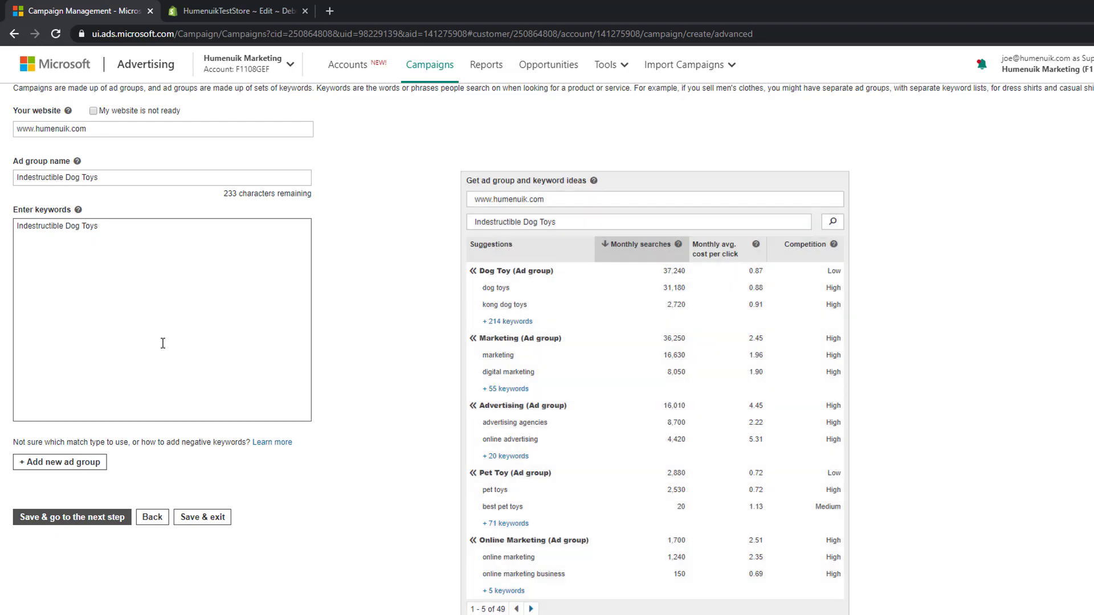
{"action": "left_click", "coordinate": [162, 343]}
{"action": "key", "text": "BackSpace"}
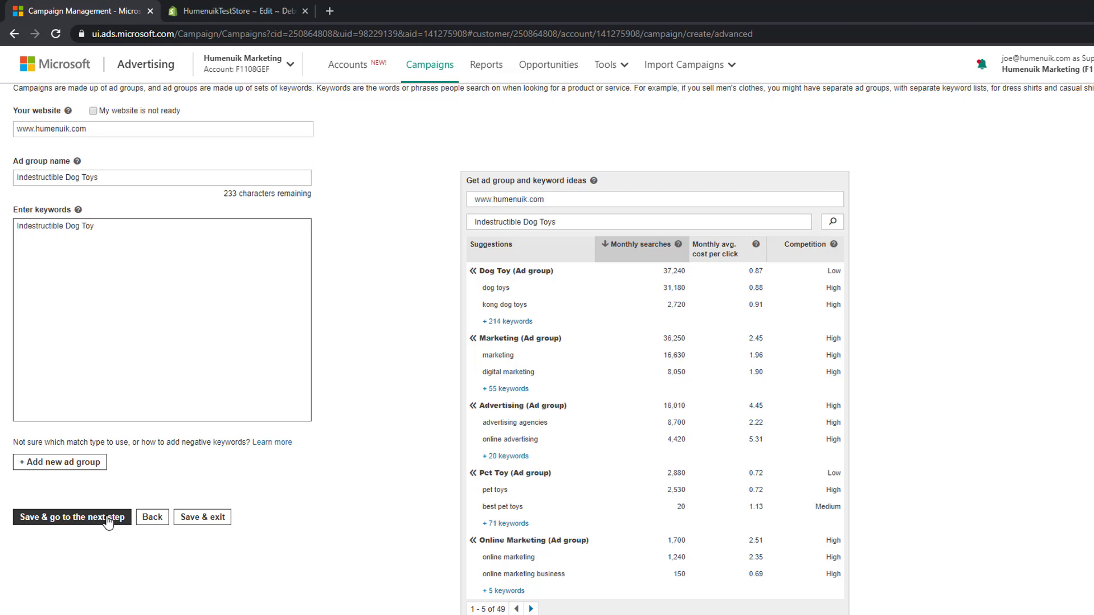
{"action": "left_click", "coordinate": [108, 520]}
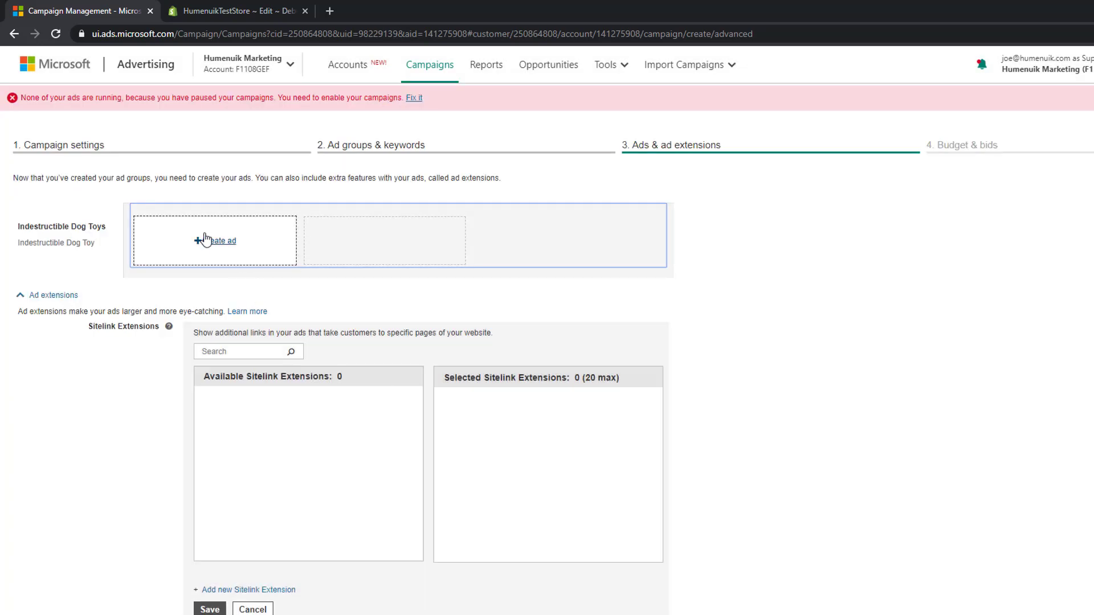
{"action": "left_click", "coordinate": [214, 244]}
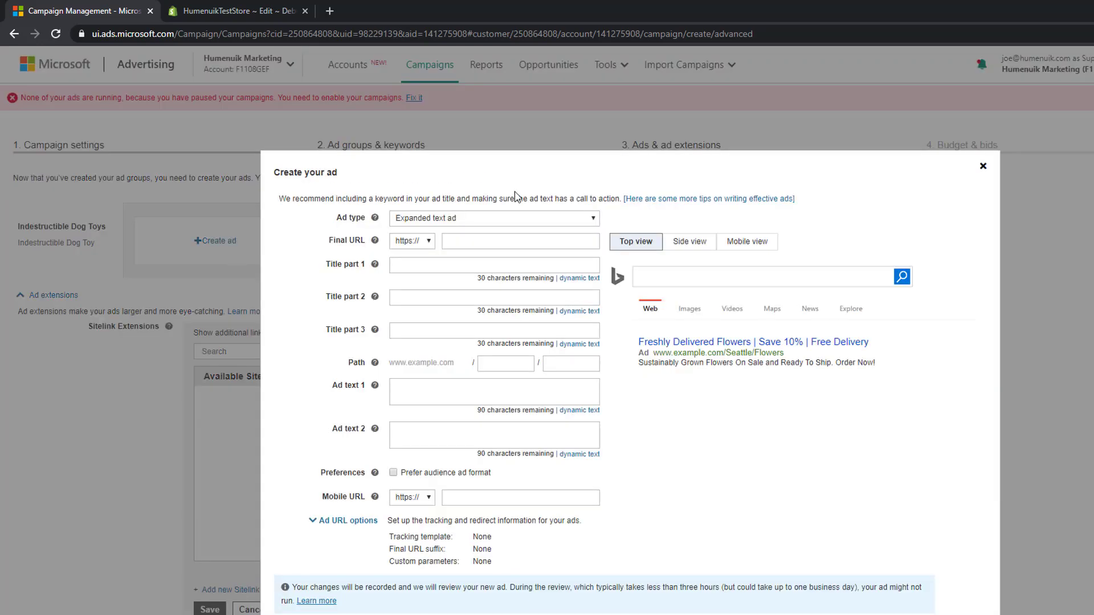
{"action": "left_click", "coordinate": [479, 239]}
{"action": "type", "text": "humenuik.com/collec"}
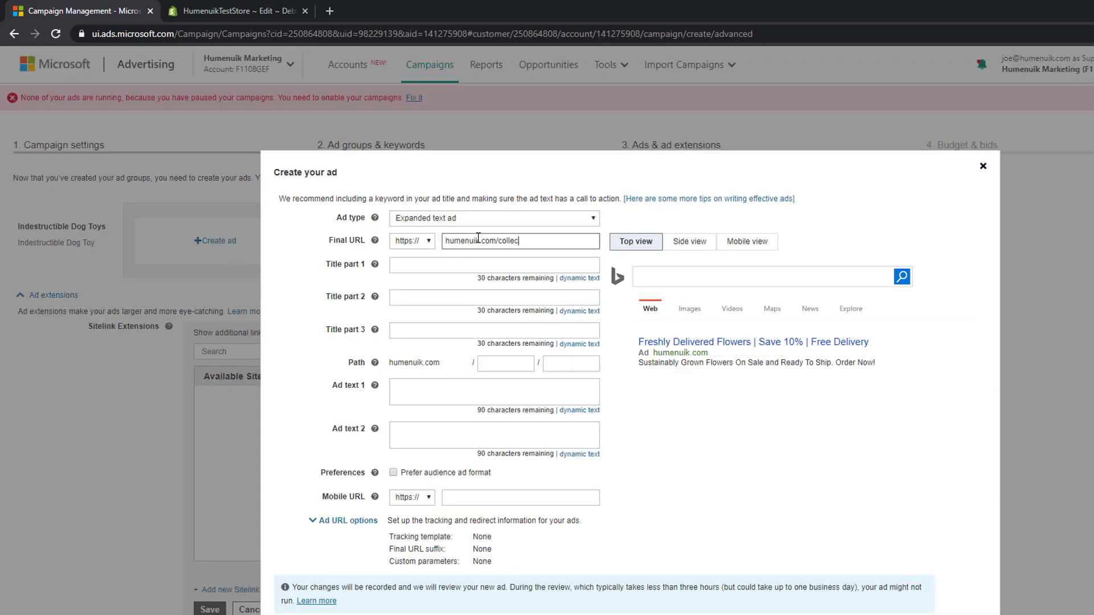
{"action": "type", "text": "tions/dogtoys"}
{"action": "left_click", "coordinate": [446, 240]}
{"action": "type", "text": "www."}
{"action": "key", "text": "Tab"}
Step: Fill the titles: Indestructible Dog Toys, a low-price long-lasting line, and Free Shipping On All orders
{"action": "key", "text": "ctrl+v"}
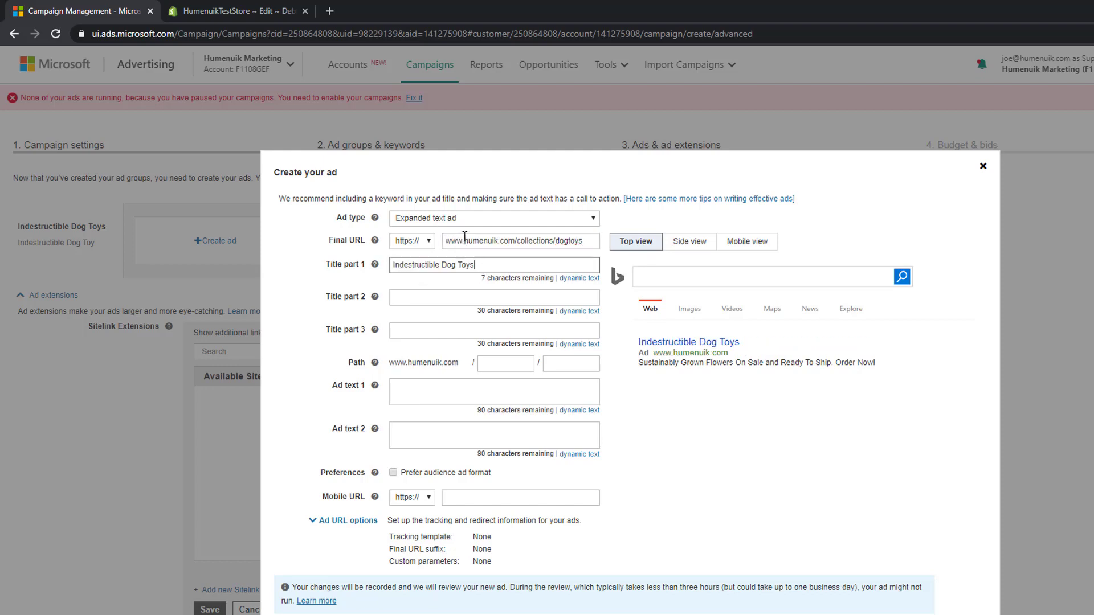
{"action": "key", "text": "Tab"}
{"action": "type", "text": "Lowest Price and Longest Lastin"}
{"action": "key", "text": "ctrl+a"}
{"action": "key", "text": "End"}
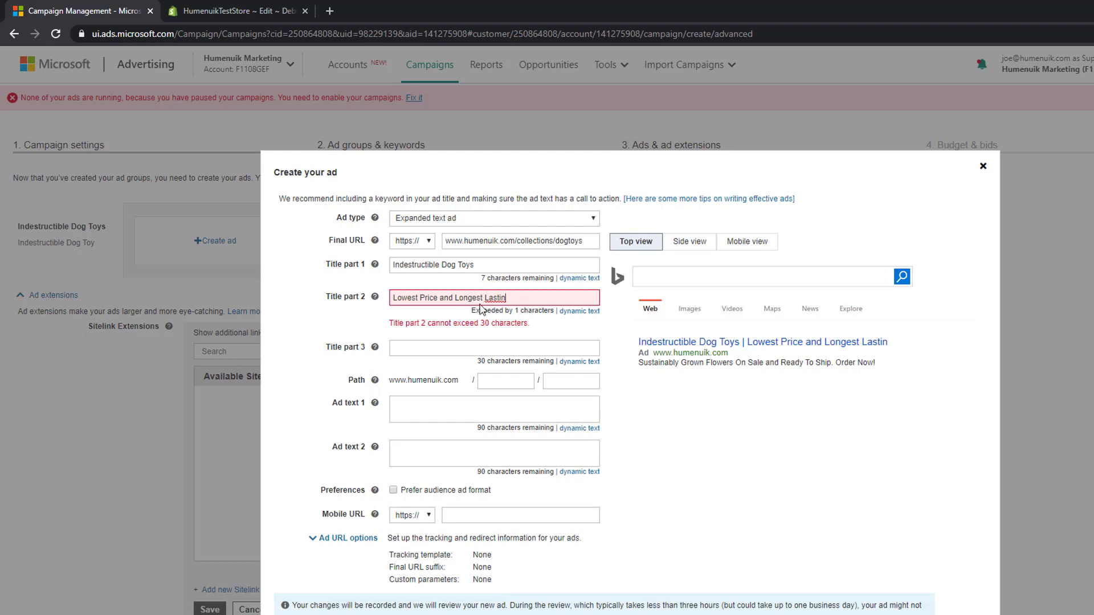
{"action": "left_click", "coordinate": [407, 298]}
{"action": "key", "text": "Delete"}
{"action": "key", "text": "Delete"}
{"action": "key", "text": "Delete"}
{"action": "key", "text": "End"}
{"action": "type", "text": "g"}
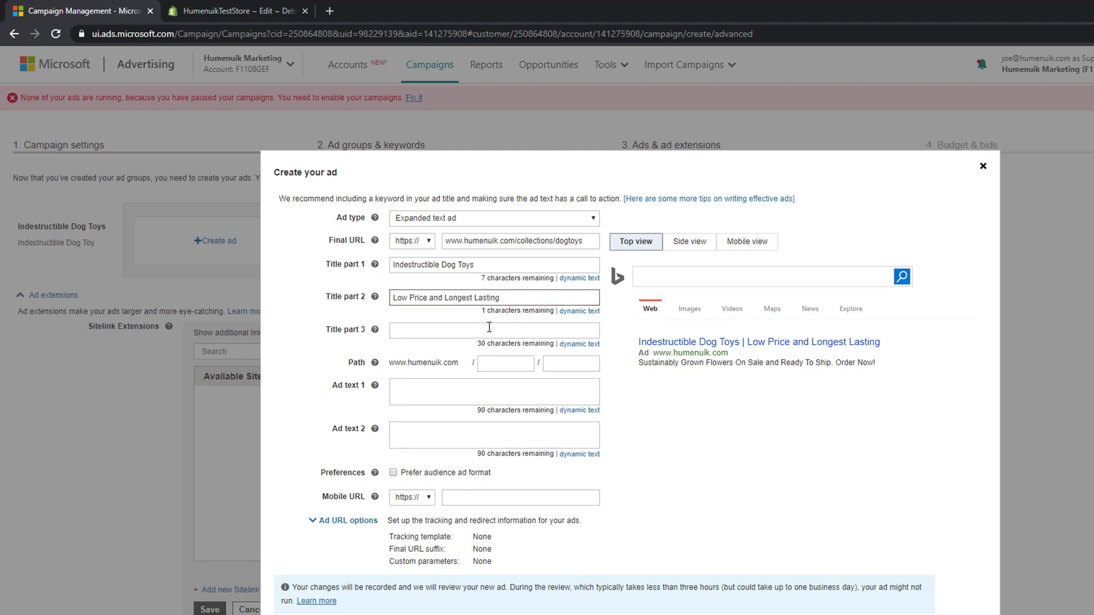
{"action": "left_click", "coordinate": [488, 329]}
{"action": "type", "text": "Free Shipping On All orders"}
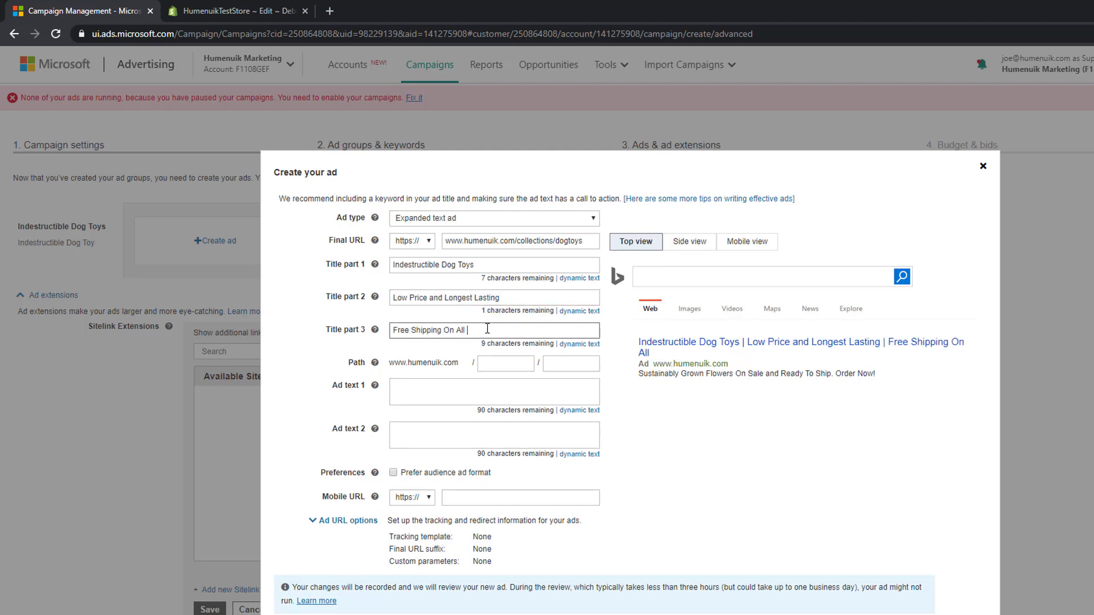
Step: Write both ad texts, including the SPRING15 checkout discount code, and save the ad
{"action": "key", "text": "Tab"}
{"action": "key", "text": "Tab"}
{"action": "key", "text": "Tab"}
{"action": "key", "text": "Tab"}
{"action": "key", "text": "Tab"}
{"action": "type", "text": "Even if they"}
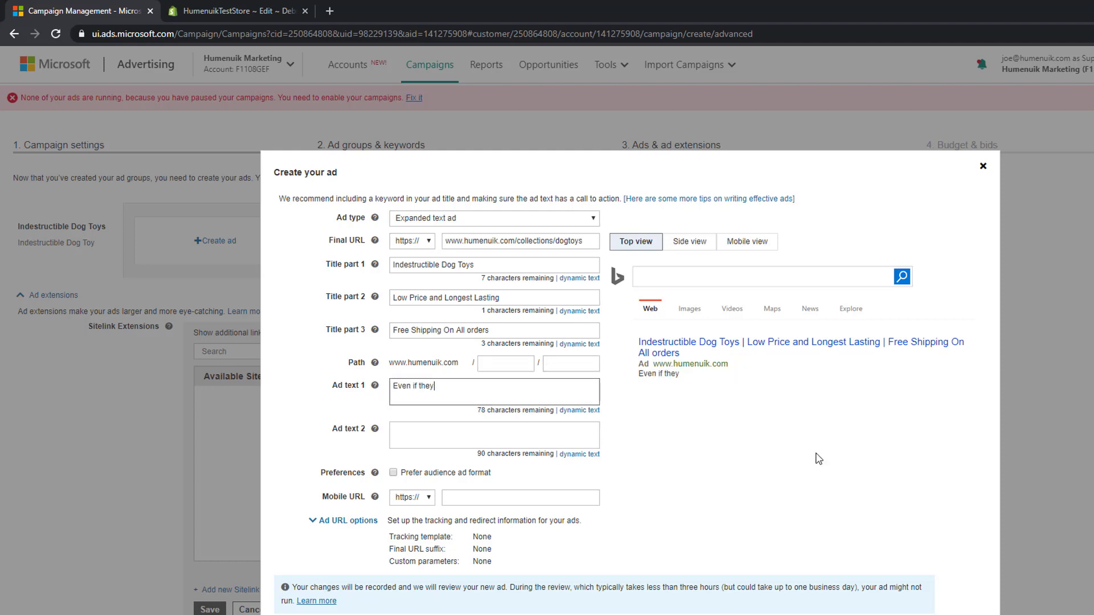
{"action": "type", "text": " never learned to play nice, they still de"}
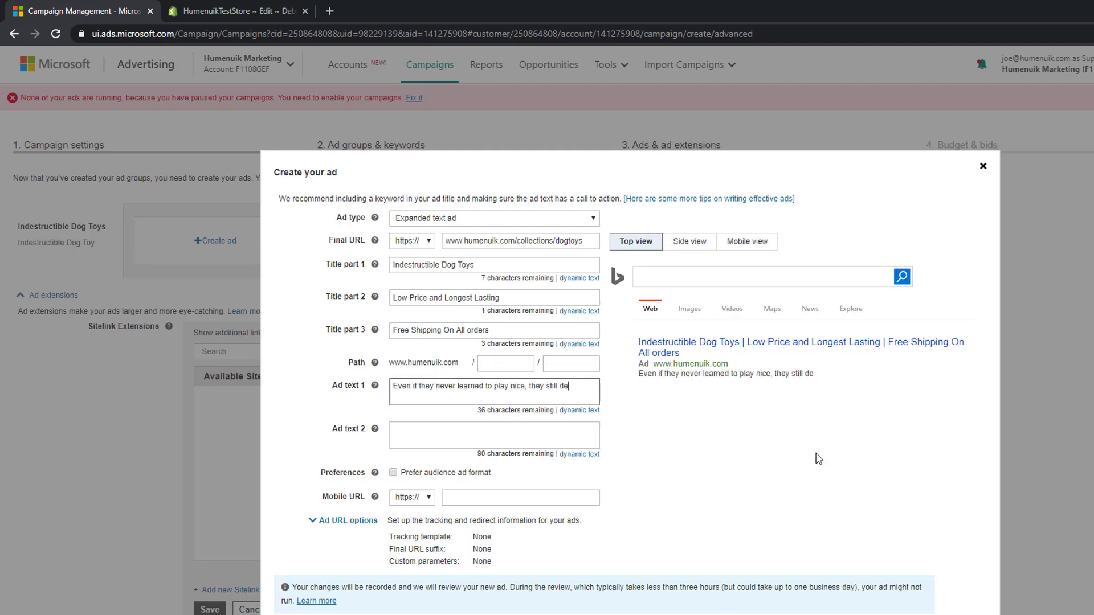
{"action": "type", "text": "serve to play."}
{"action": "key", "text": "Tab"}
{"action": "type", "text": "Get someting"}
{"action": "key", "text": "ctrl+BackSpace"}
{"action": "type", "text": "something that will last more t"}
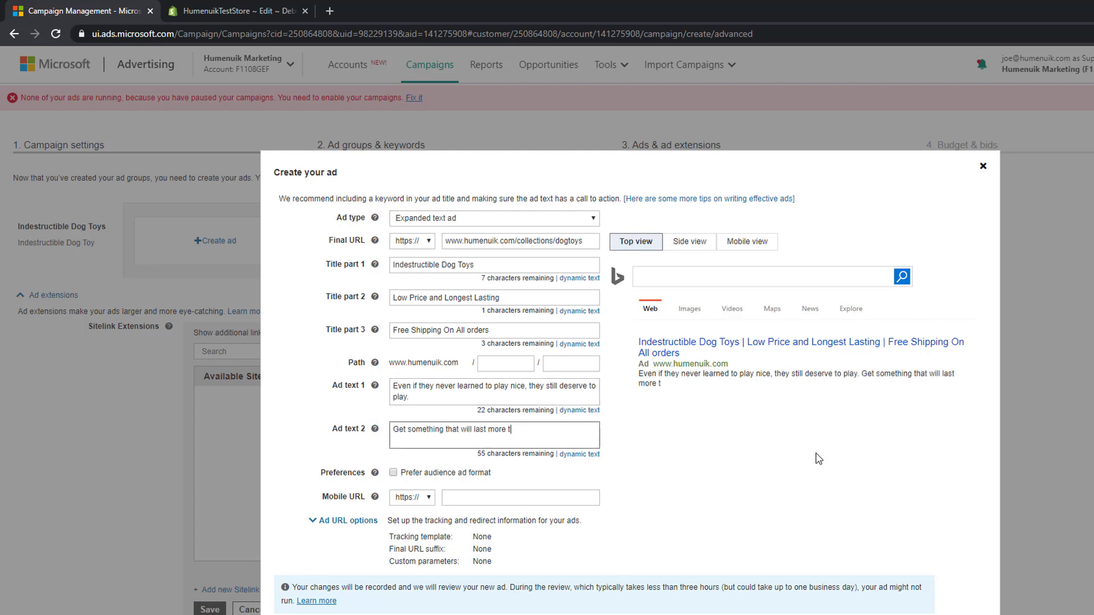
{"action": "type", "text": "han a day.  Save 15%"}
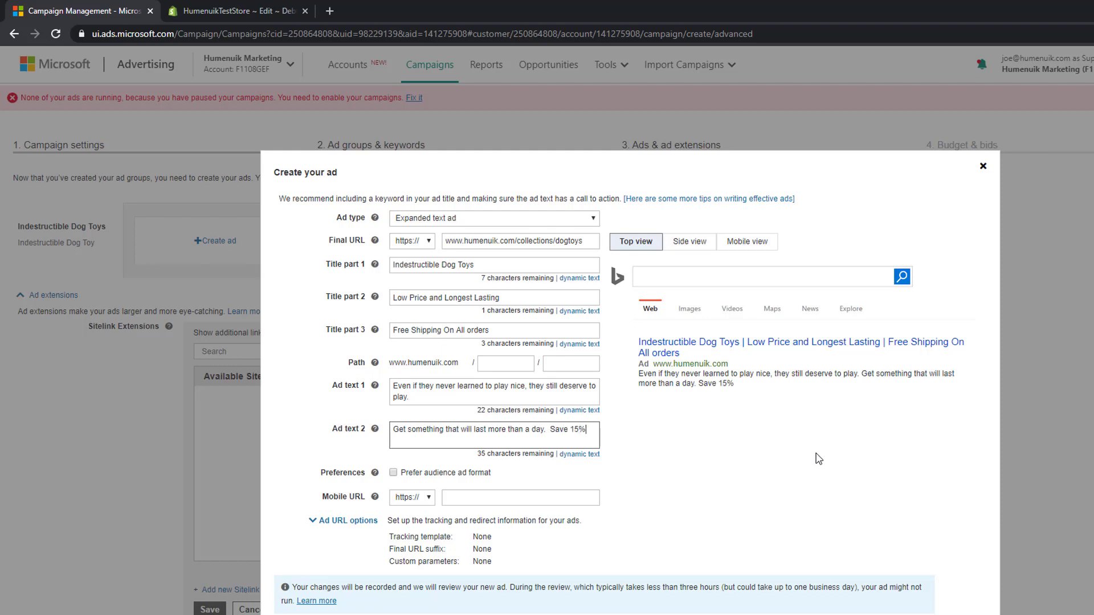
{"action": "type", "text": " at checkout with code SPRING15"}
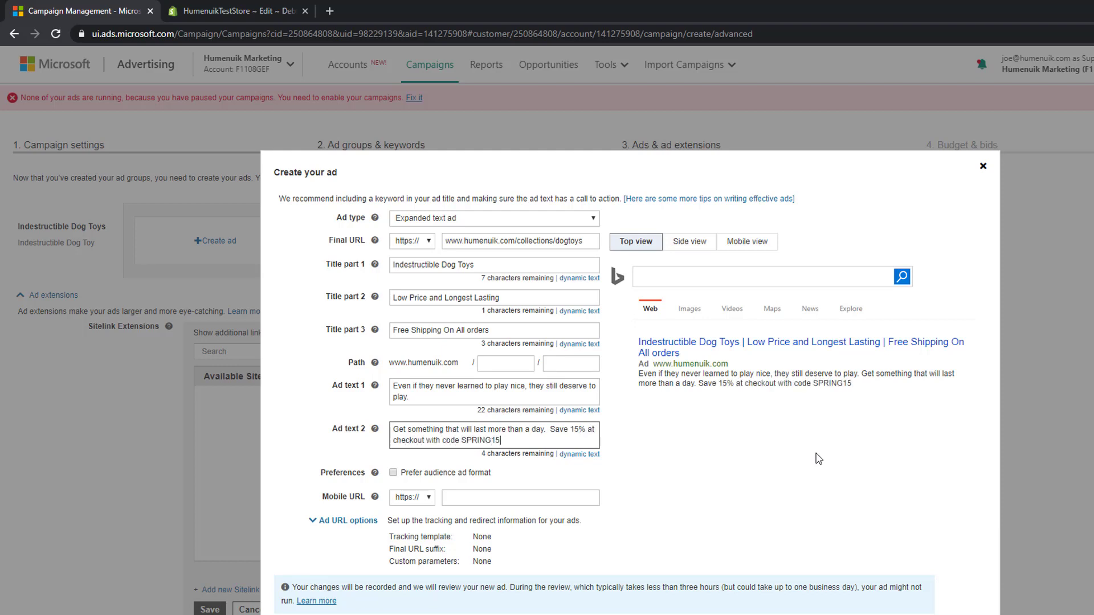
{"action": "key", "text": "Return"}
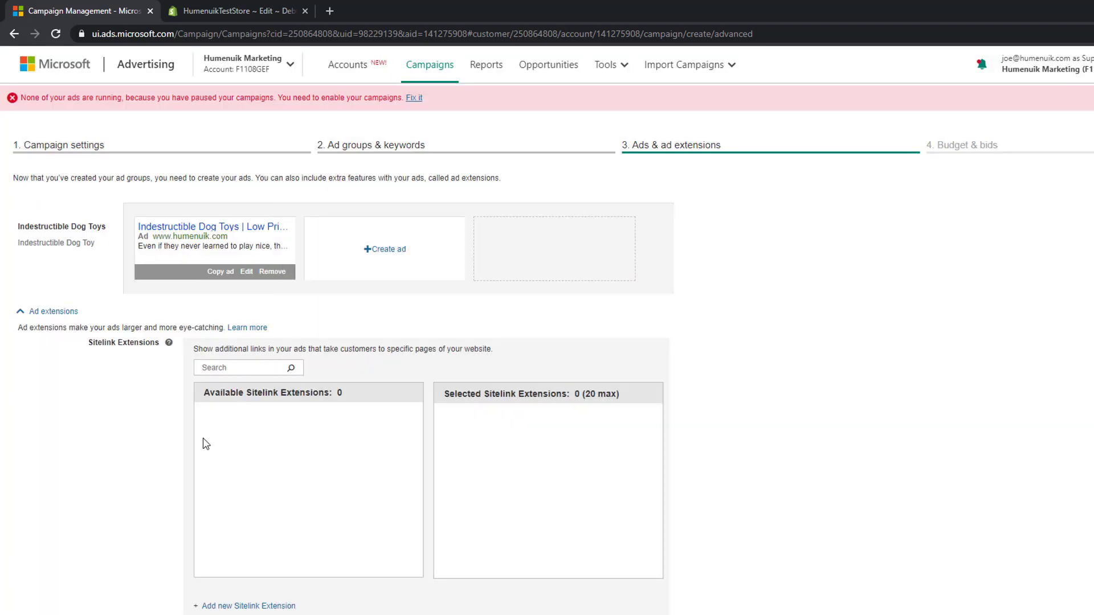
Step: Set the campaign's daily budget to 20 USD
{"action": "scroll", "coordinate": [205, 442], "scroll_direction": "down", "scroll_amount": 9}
{"action": "scroll", "coordinate": [204, 450], "scroll_direction": "down", "scroll_amount": 10}
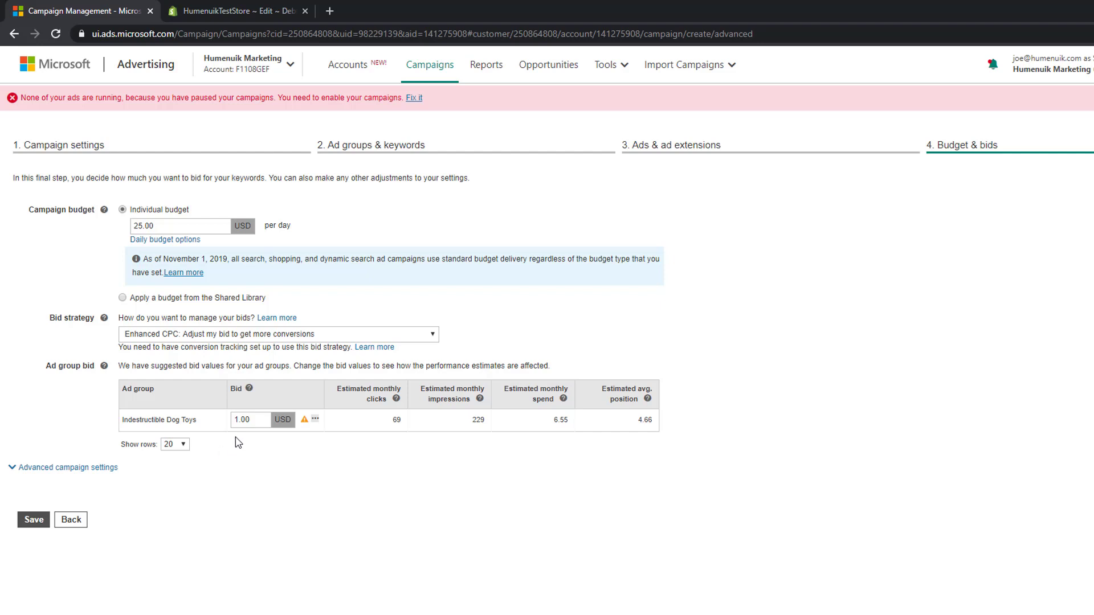
{"action": "double_click", "coordinate": [152, 225]}
{"action": "type", "text": "20"}
Step: Set the ad group bid to .50 USD after trying several other values
{"action": "double_click", "coordinate": [251, 419]}
{"action": "type", "text": "5.00"}
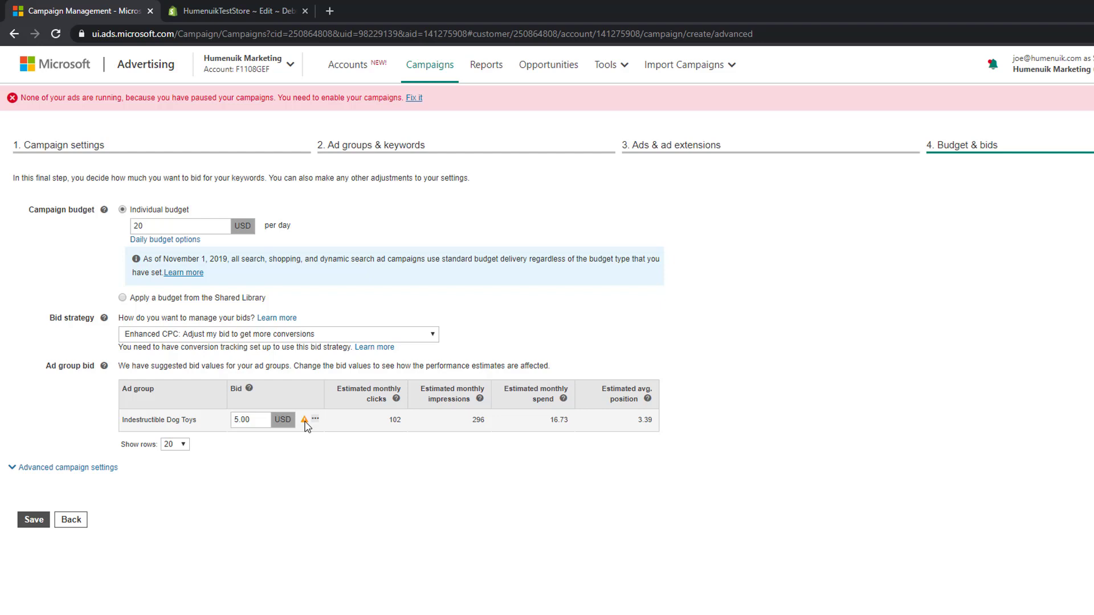
{"action": "double_click", "coordinate": [249, 420]}
{"action": "type", "text": "168."}
{"action": "double_click", "coordinate": [250, 420]}
{"action": "type", "text": "200"}
{"action": "double_click", "coordinate": [239, 420]}
{"action": "type", "text": "1.5"}
{"action": "double_click", "coordinate": [240, 416]}
{"action": "type", "text": ".50"}
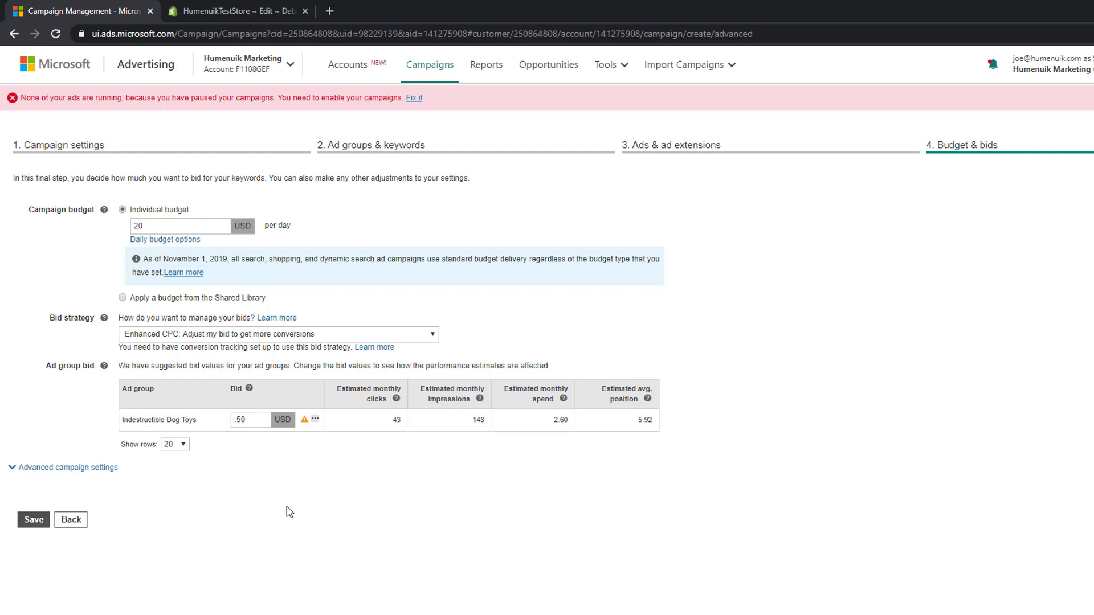
{"action": "double_click", "coordinate": [244, 419]}
{"action": "type", "text": "25"}
{"action": "double_click", "coordinate": [244, 420]}
{"action": "type", "text": "50"}
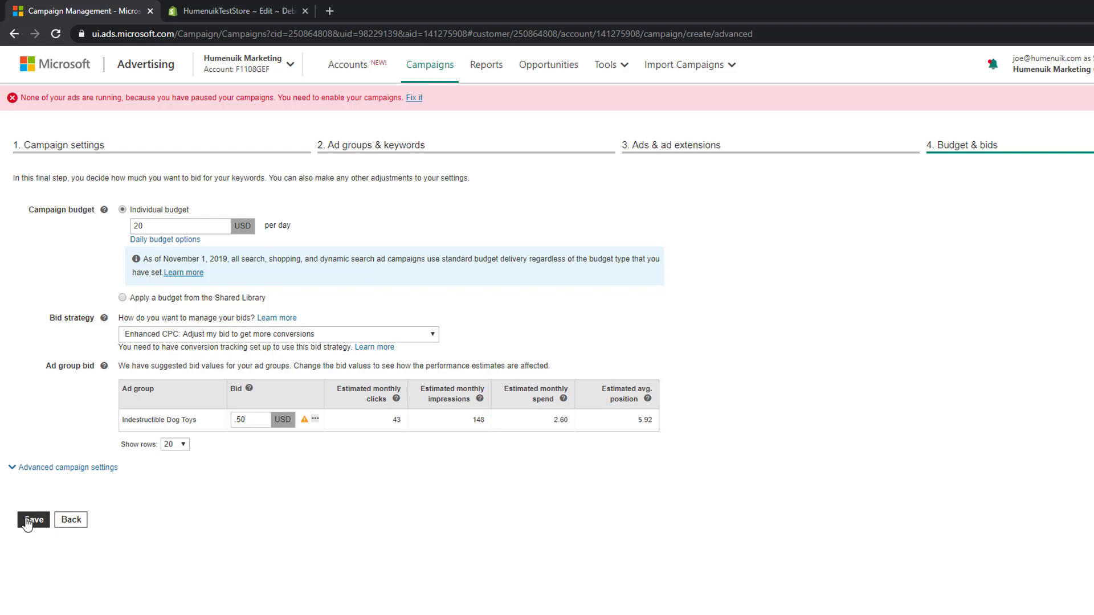